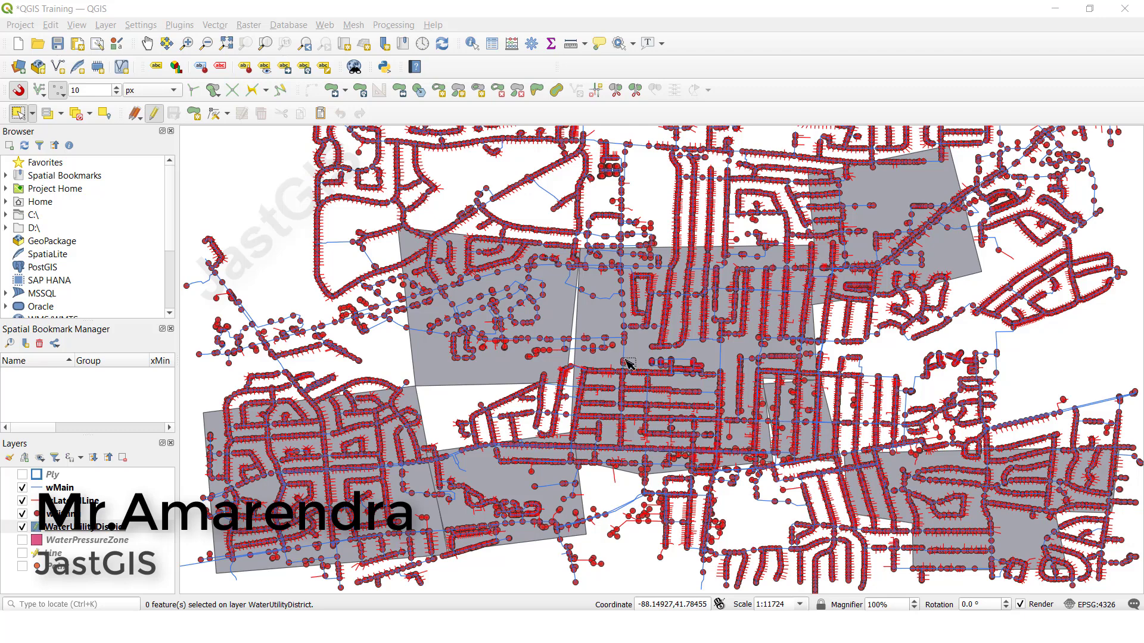
Step: Hide wFitting, wLateralLine and wMain, then box-select all district polygons and clear the selection
{"action": "left_click", "coordinate": [22, 514]}
{"action": "left_click", "coordinate": [22, 500]}
{"action": "left_click", "coordinate": [22, 487]}
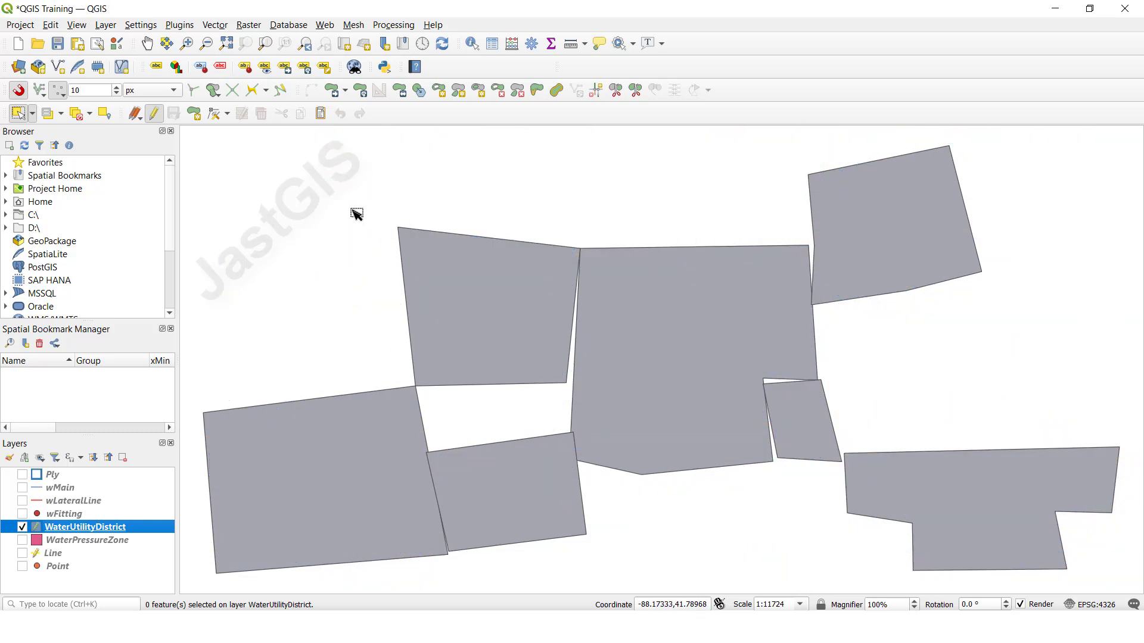
{"action": "left_click_drag", "start_coordinate": [356, 216], "coordinate": [1062, 516]}
{"action": "left_click", "coordinate": [522, 211]}
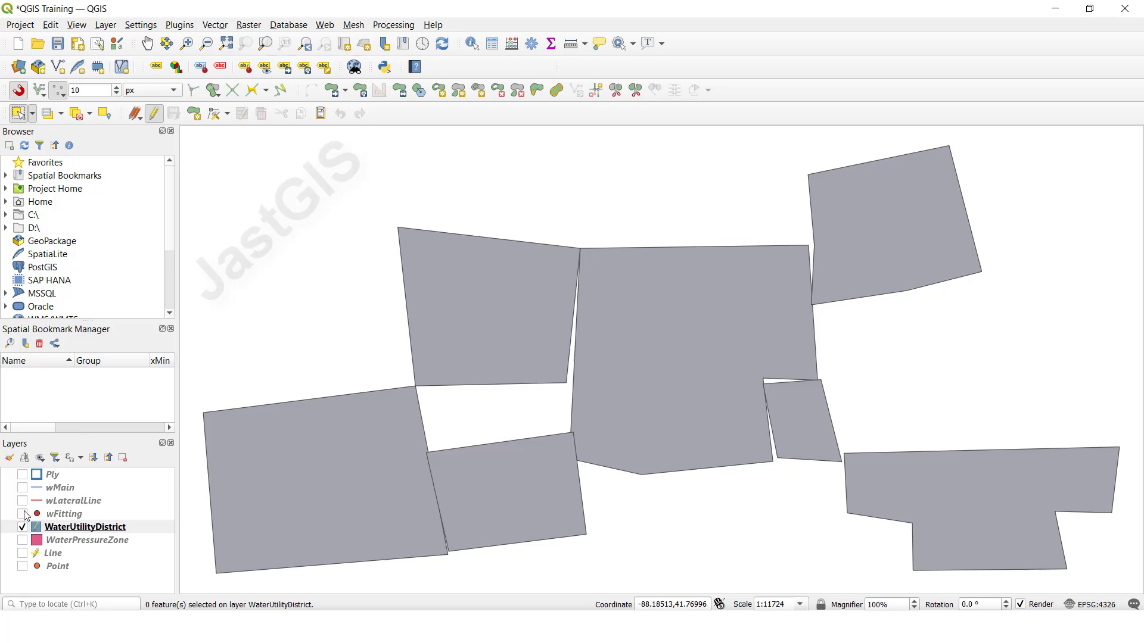
Step: Show wFitting, wLateralLine and wMain again and select one district polygon above-left of centre
{"action": "left_click", "coordinate": [22, 513]}
{"action": "left_click", "coordinate": [23, 500]}
{"action": "left_click", "coordinate": [22, 488]}
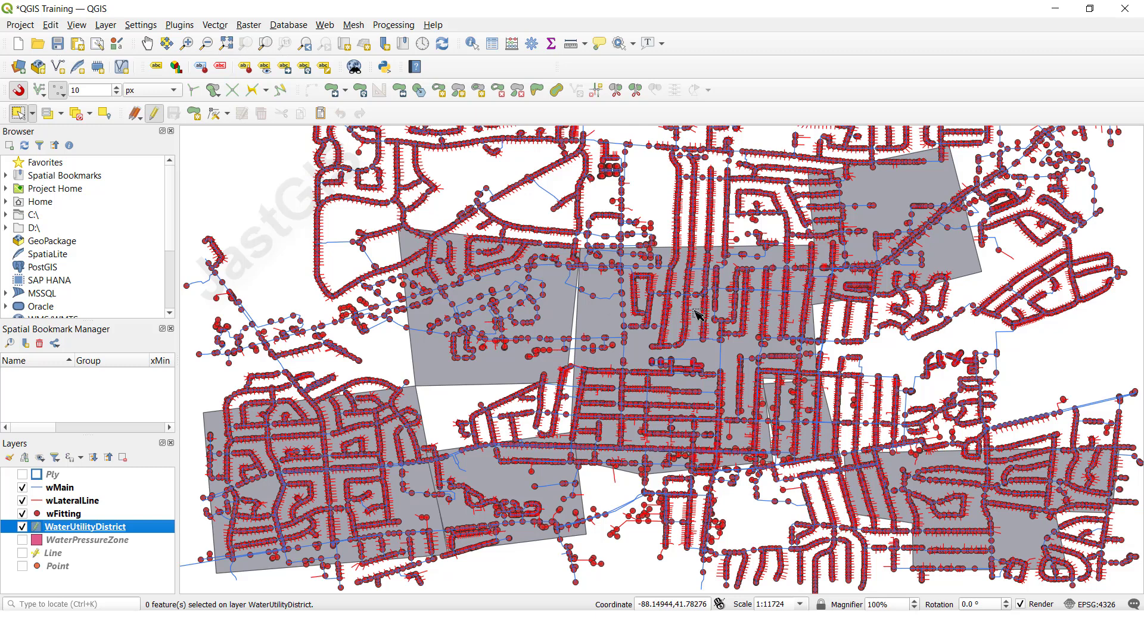
{"action": "left_click", "coordinate": [455, 382]}
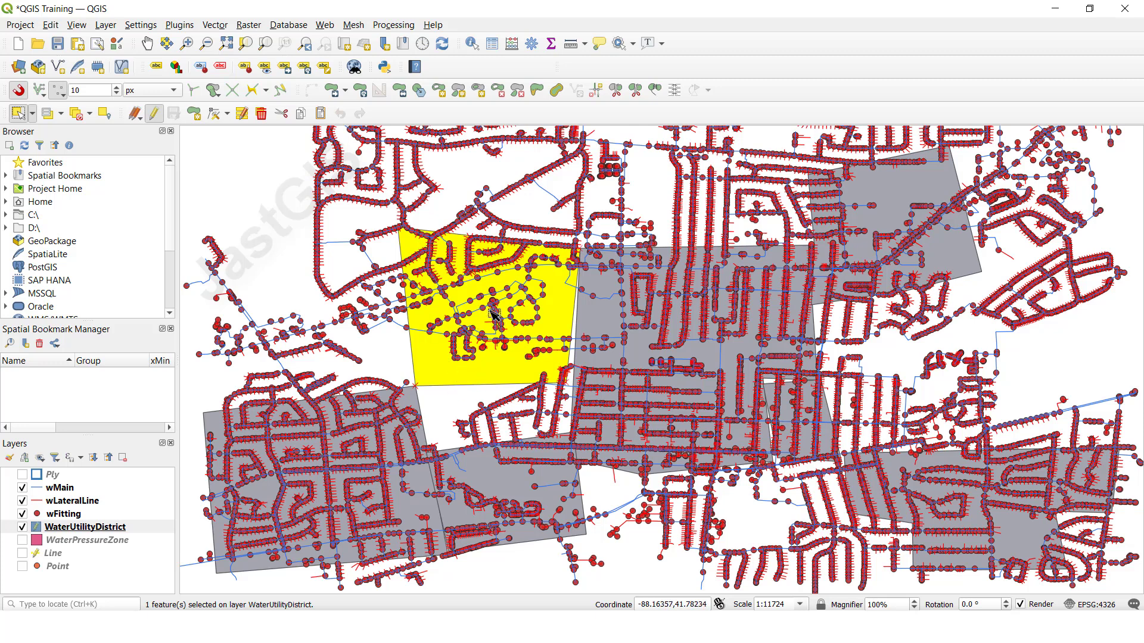
Step: Deselect the district polygon and hide the wLateralLine, wMain and wFitting layers
{"action": "left_click", "coordinate": [452, 406]}
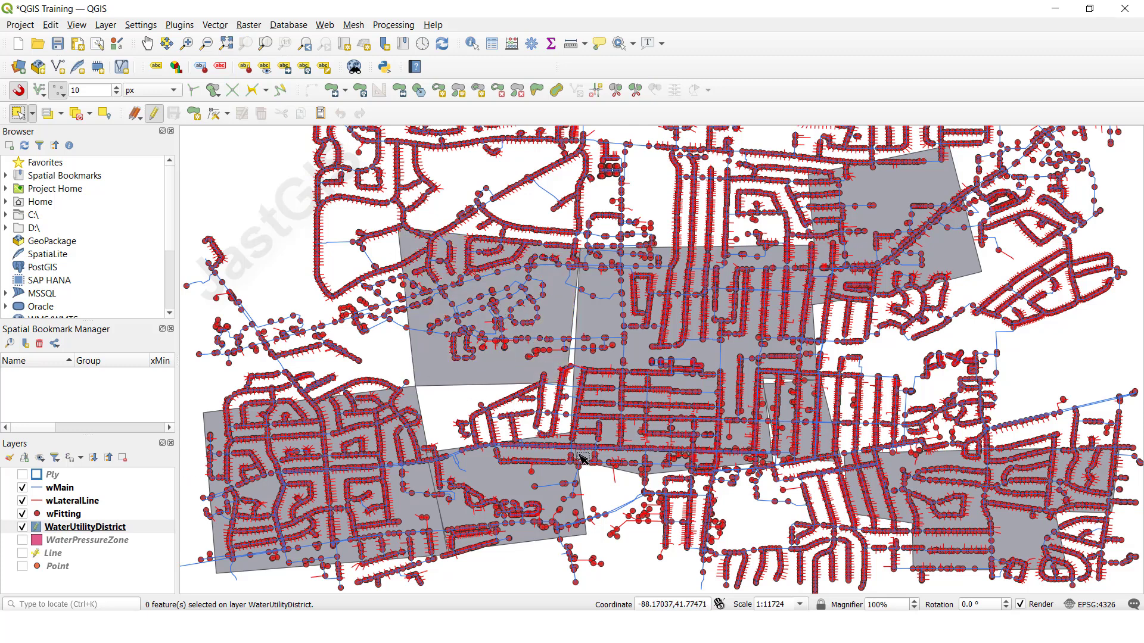
{"action": "left_click", "coordinate": [22, 501]}
{"action": "left_click", "coordinate": [23, 490]}
{"action": "left_click", "coordinate": [23, 514]}
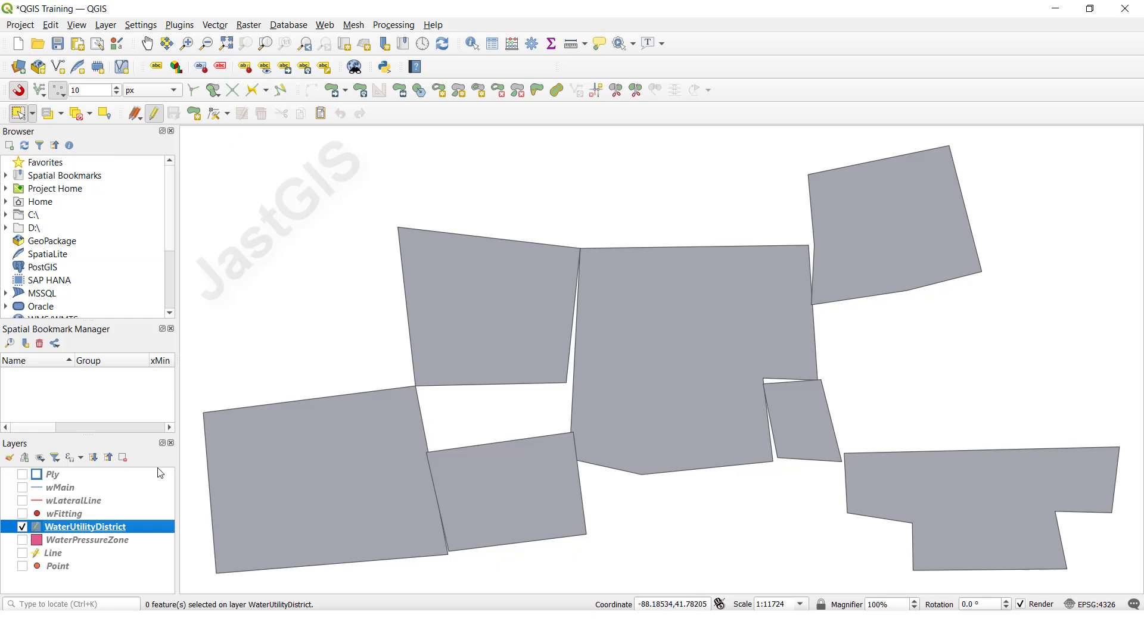
Step: Configure the Clip tool with wFitting input, WaterUtilityDistrict overlay and temporary-layer output
{"action": "left_click", "coordinate": [215, 26]}
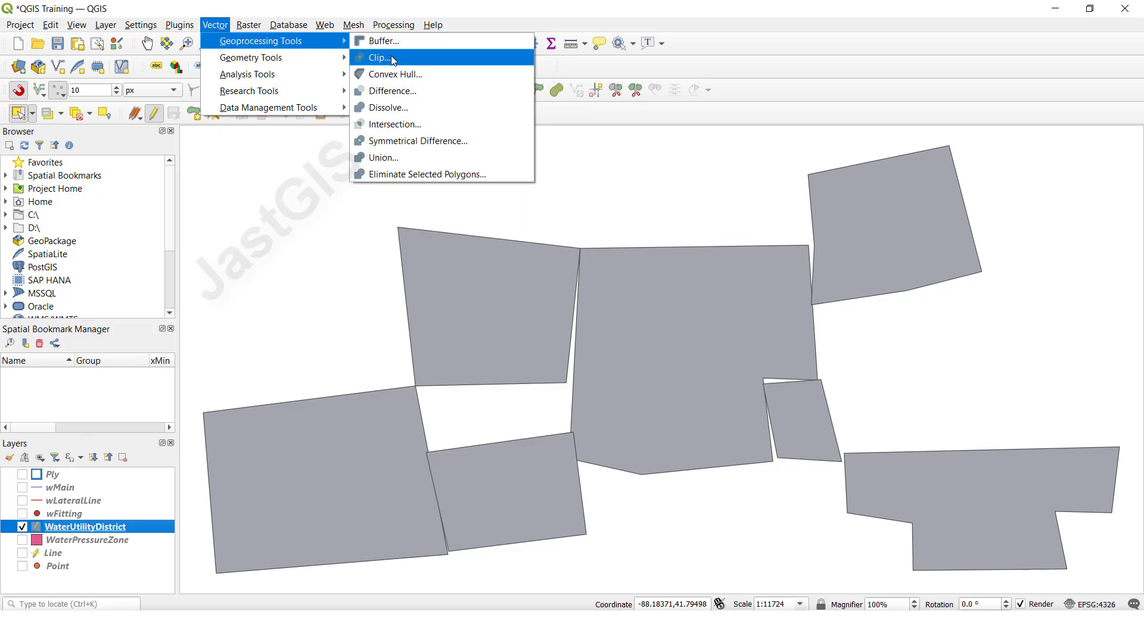
{"action": "left_click", "coordinate": [391, 57]}
{"action": "left_click_drag", "start_coordinate": [546, 313], "coordinate": [535, 158]}
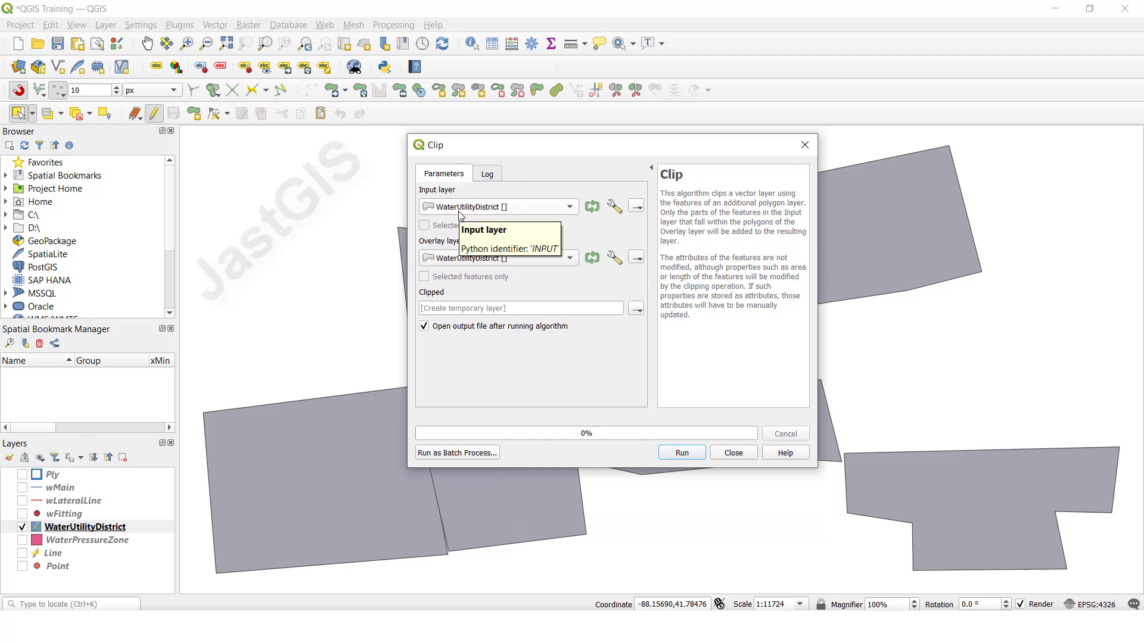
{"action": "left_click", "coordinate": [453, 209]}
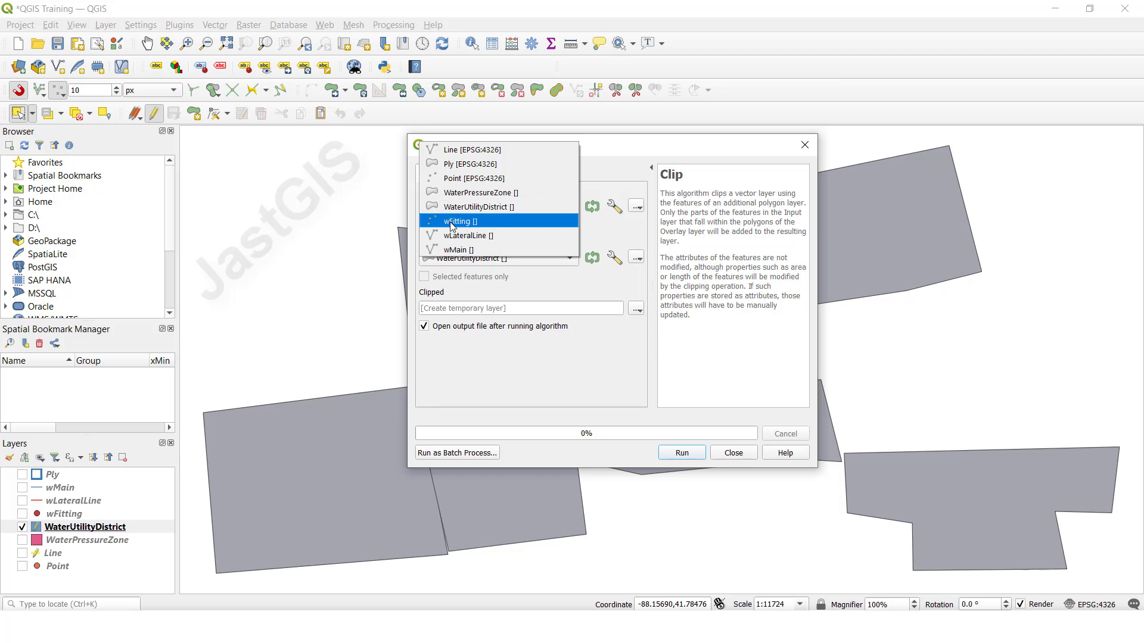
{"action": "left_click", "coordinate": [453, 223]}
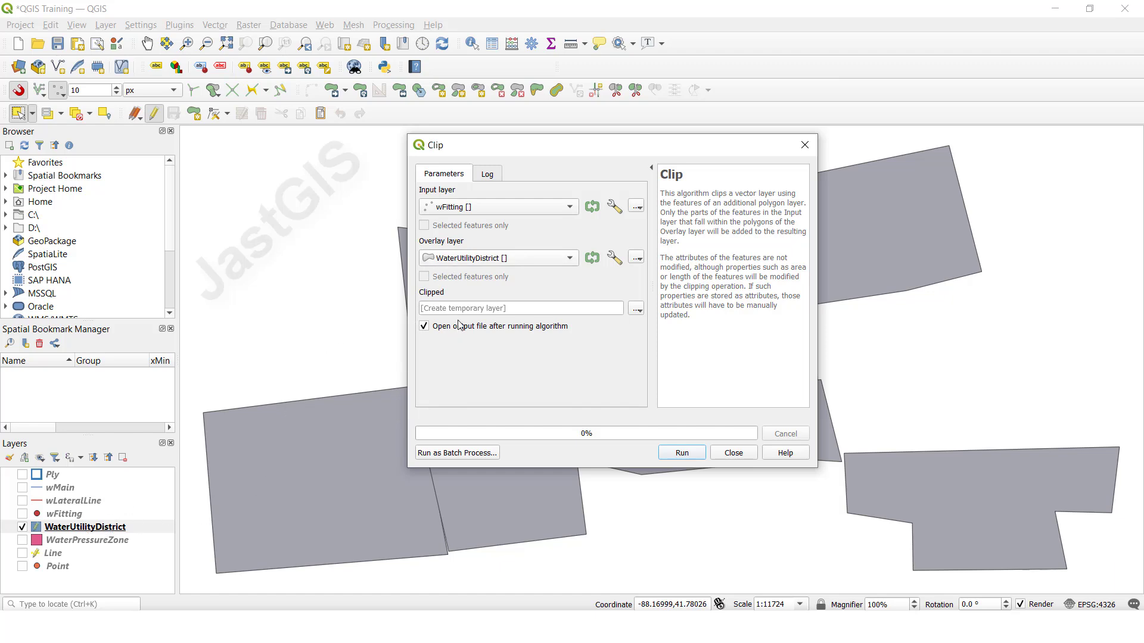
{"action": "left_click", "coordinate": [632, 312]}
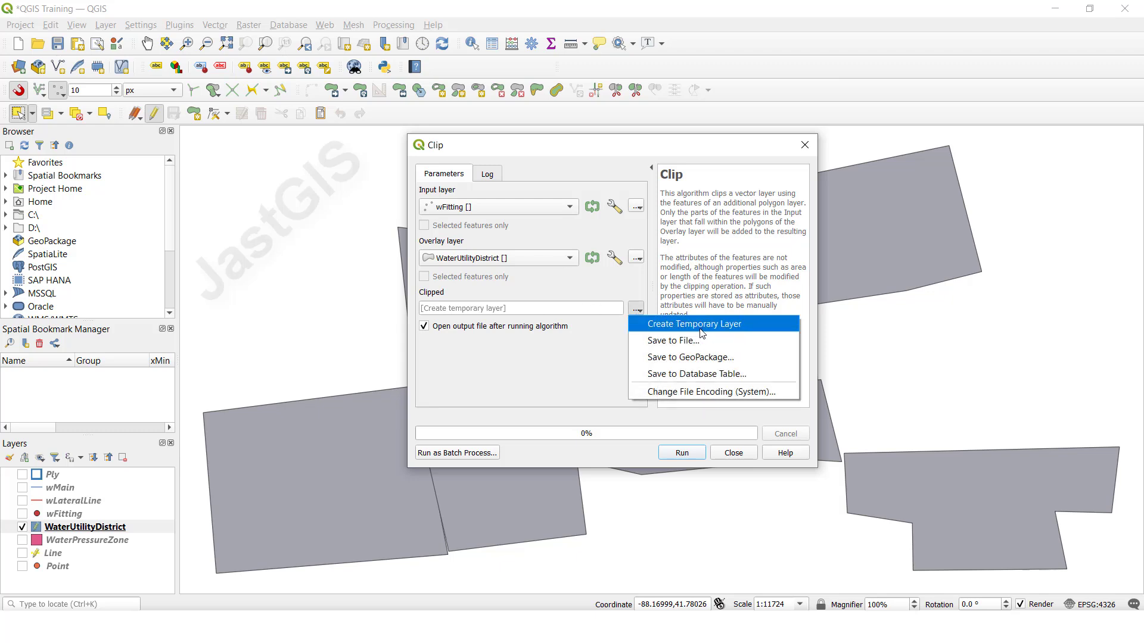
{"action": "left_click", "coordinate": [567, 296]}
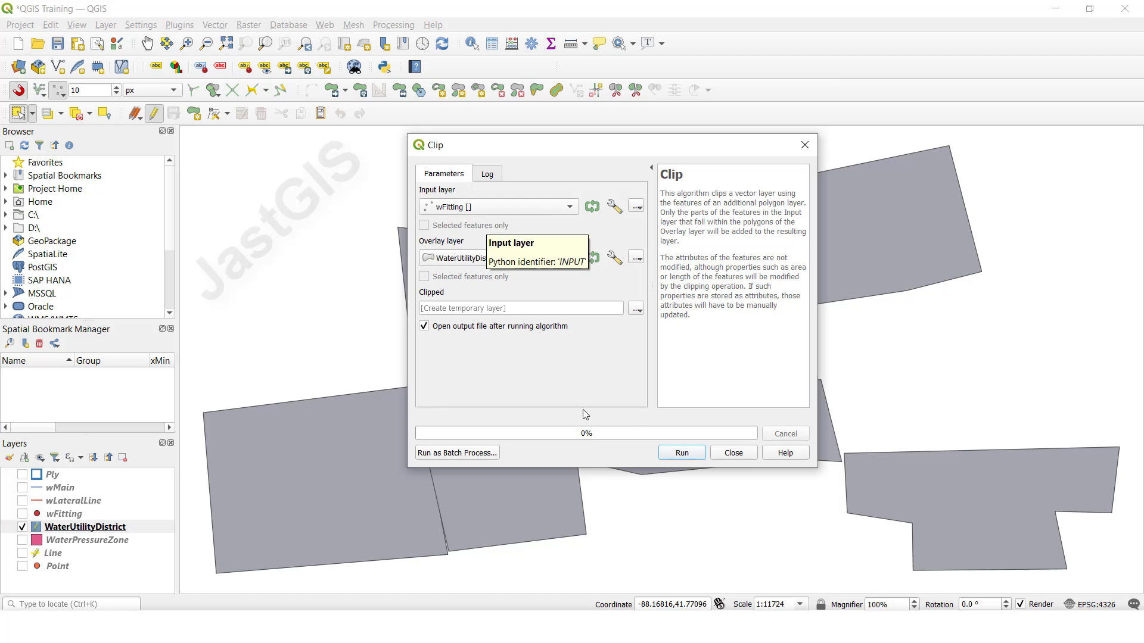
Step: Run the wFitting clip, then compare the new Clipped layer by toggling wFitting on and off
{"action": "left_click", "coordinate": [681, 453]}
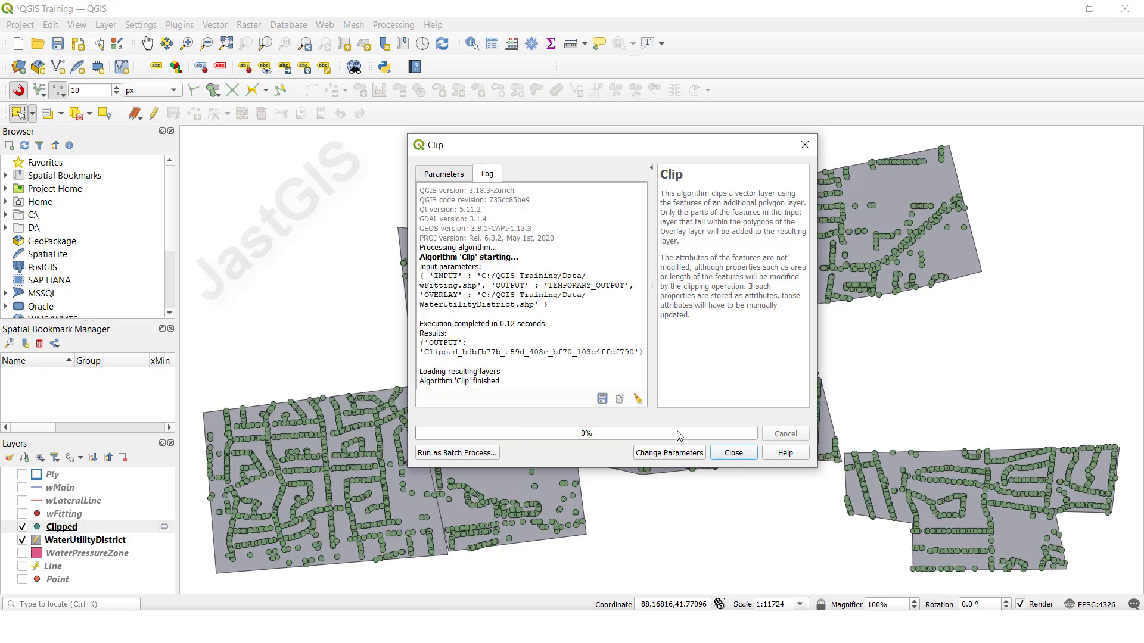
{"action": "left_click", "coordinate": [736, 459]}
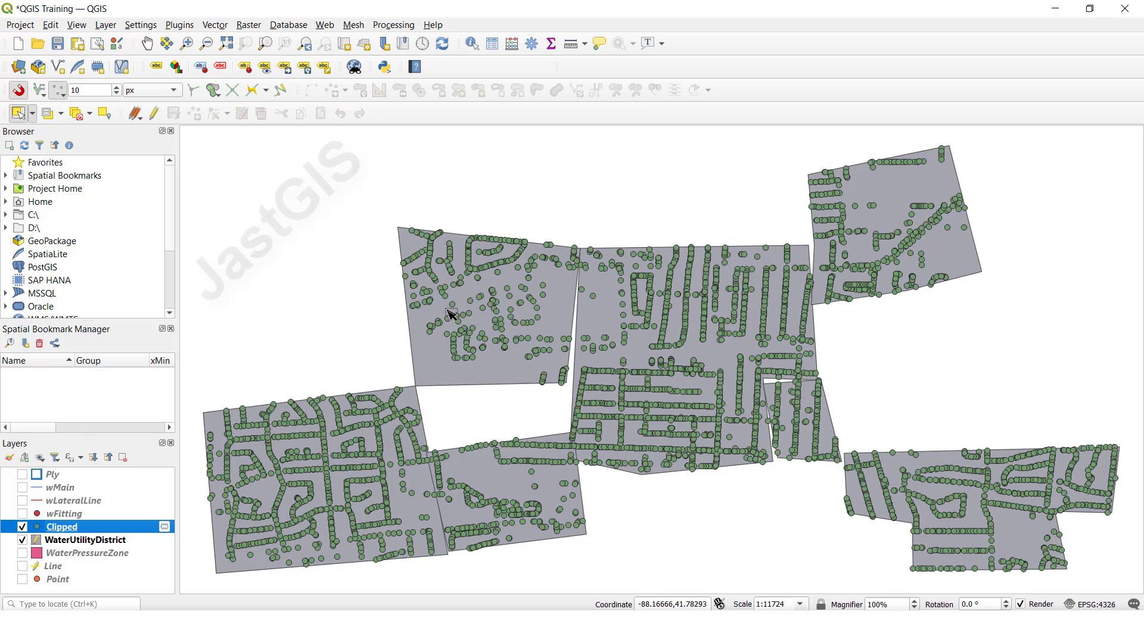
{"action": "left_click", "coordinate": [22, 514]}
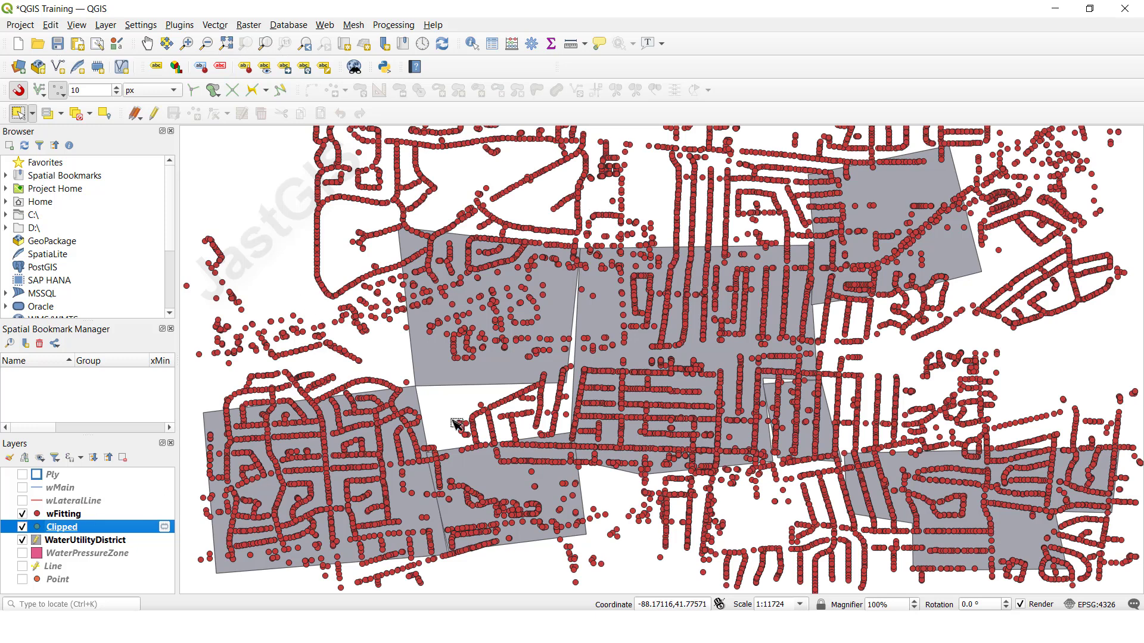
{"action": "left_click", "coordinate": [22, 515]}
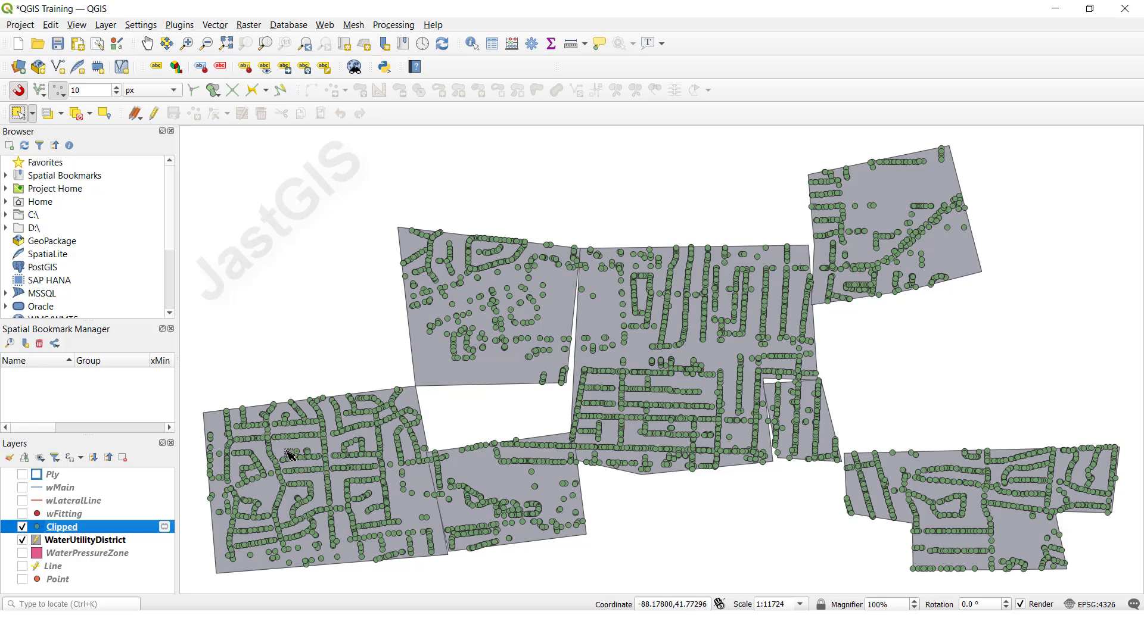
Step: Hide the Clipped layer and set up Clip with wMain input over WaterUtilityDistrict
{"action": "left_click", "coordinate": [22, 527]}
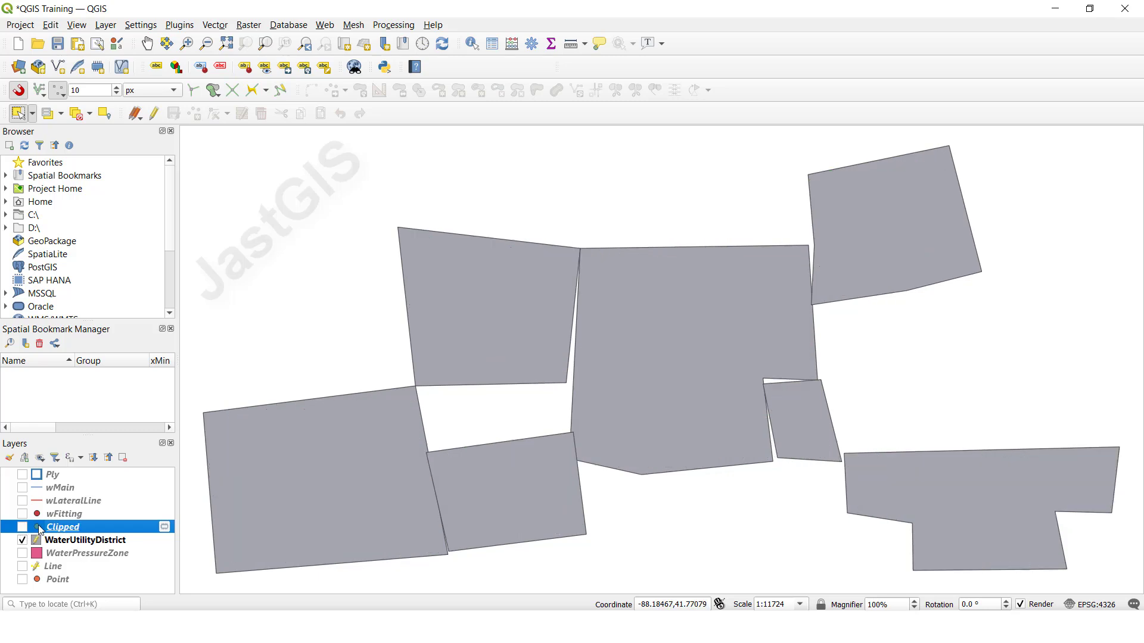
{"action": "left_click", "coordinate": [67, 545]}
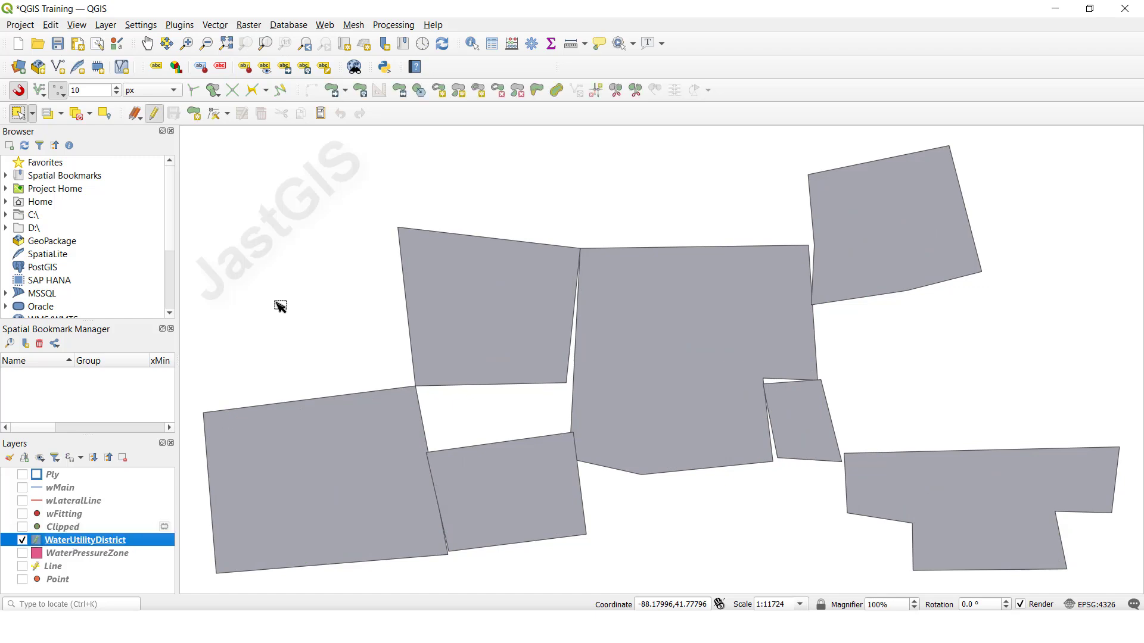
{"action": "left_click", "coordinate": [213, 28]}
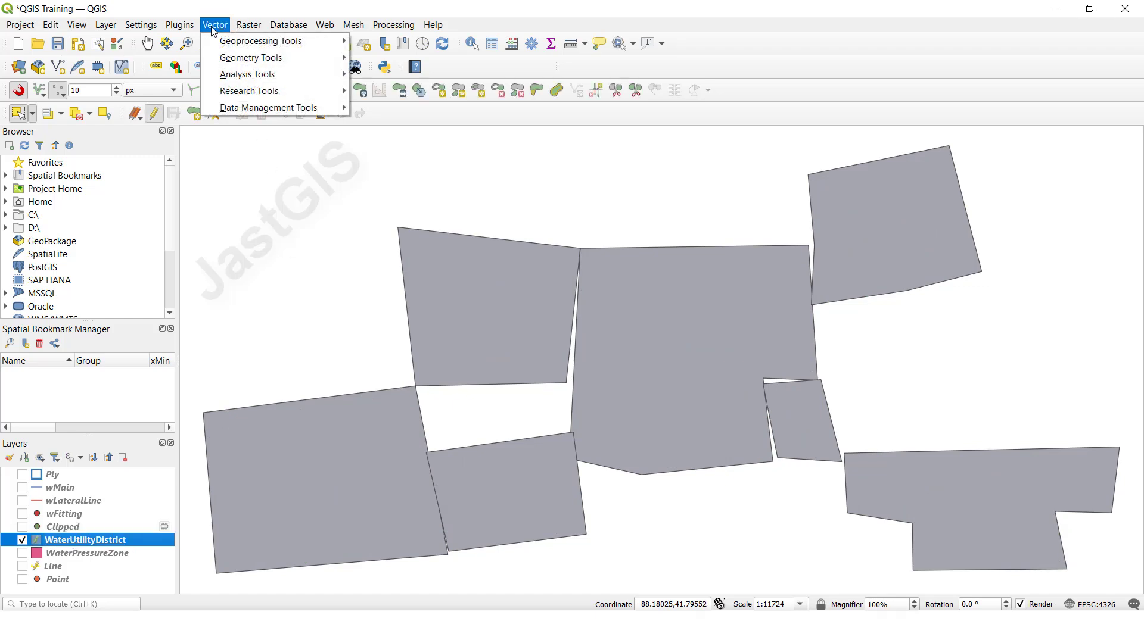
{"action": "mouse_move", "coordinate": [273, 42]}
{"action": "left_click", "coordinate": [373, 58]}
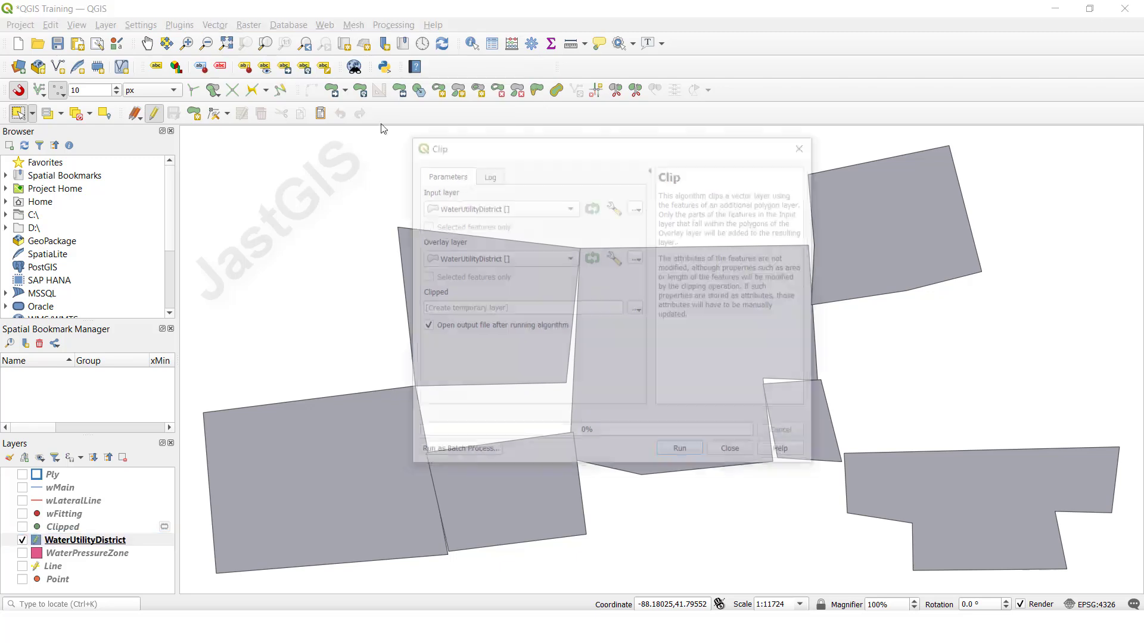
{"action": "left_click", "coordinate": [455, 209]}
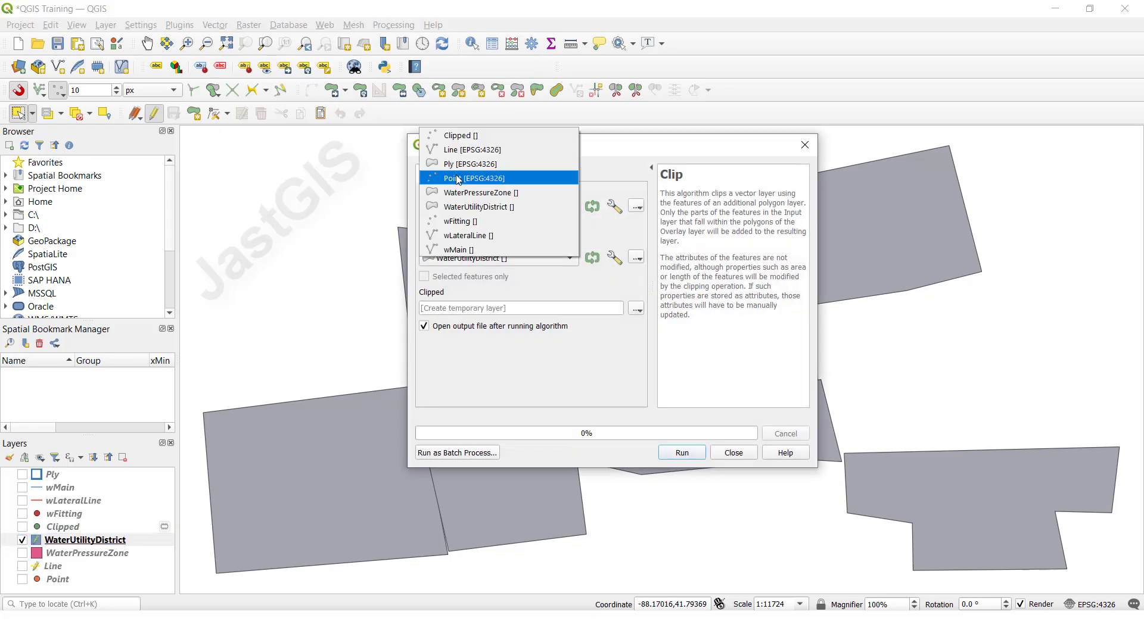
{"action": "left_click", "coordinate": [465, 250]}
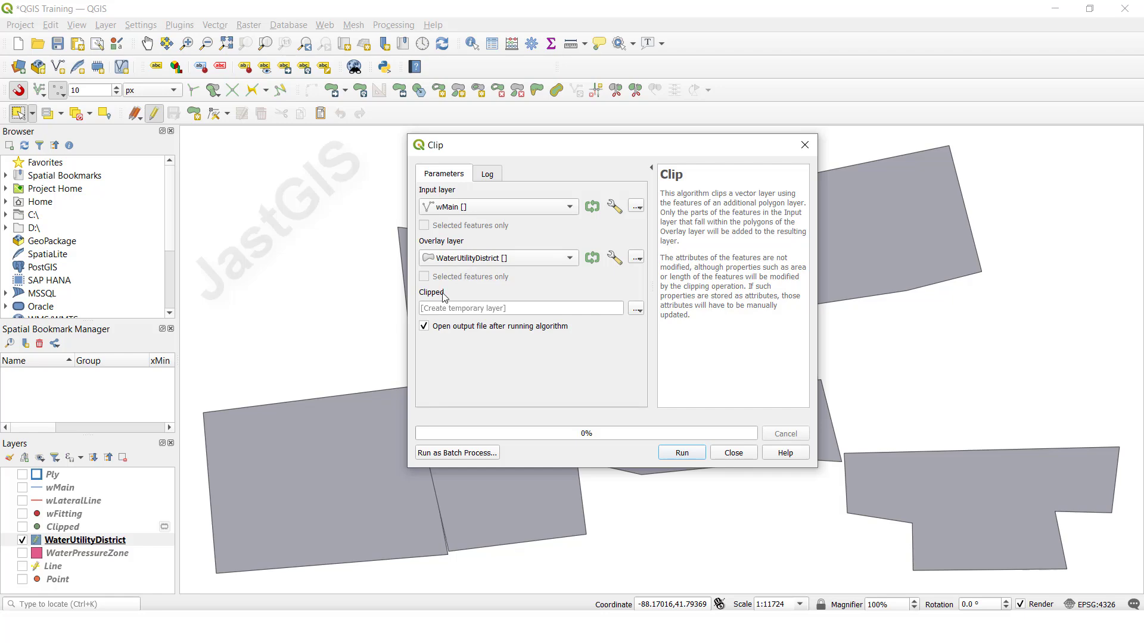
Step: Run the wMain clip, then compare the result by toggling wMain on and off
{"action": "left_click", "coordinate": [685, 454]}
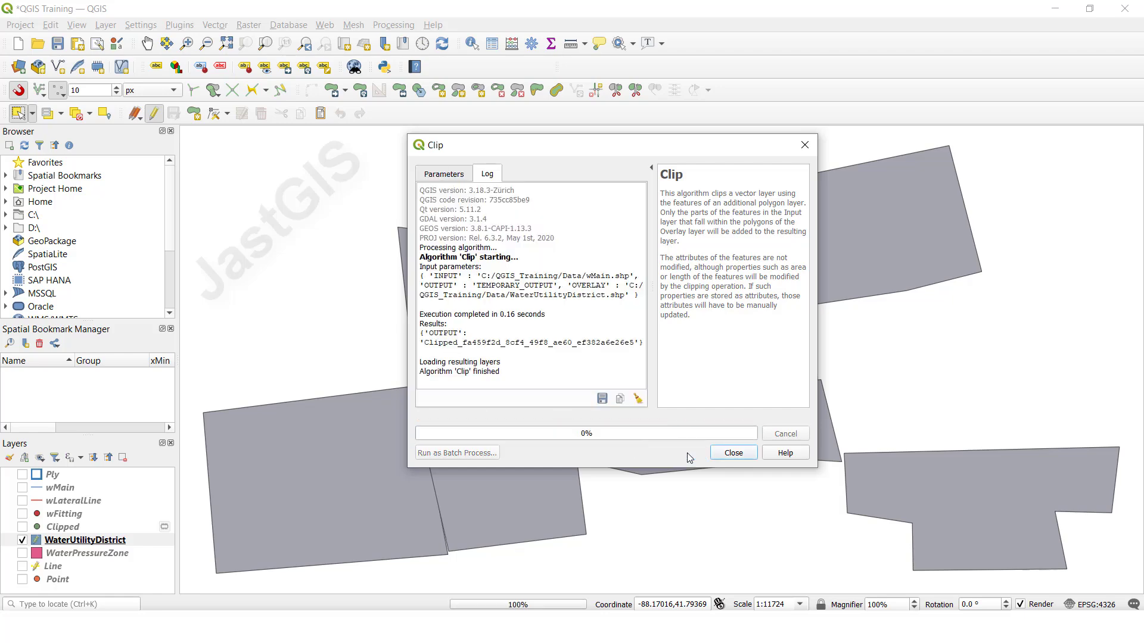
{"action": "key", "text": "Escape"}
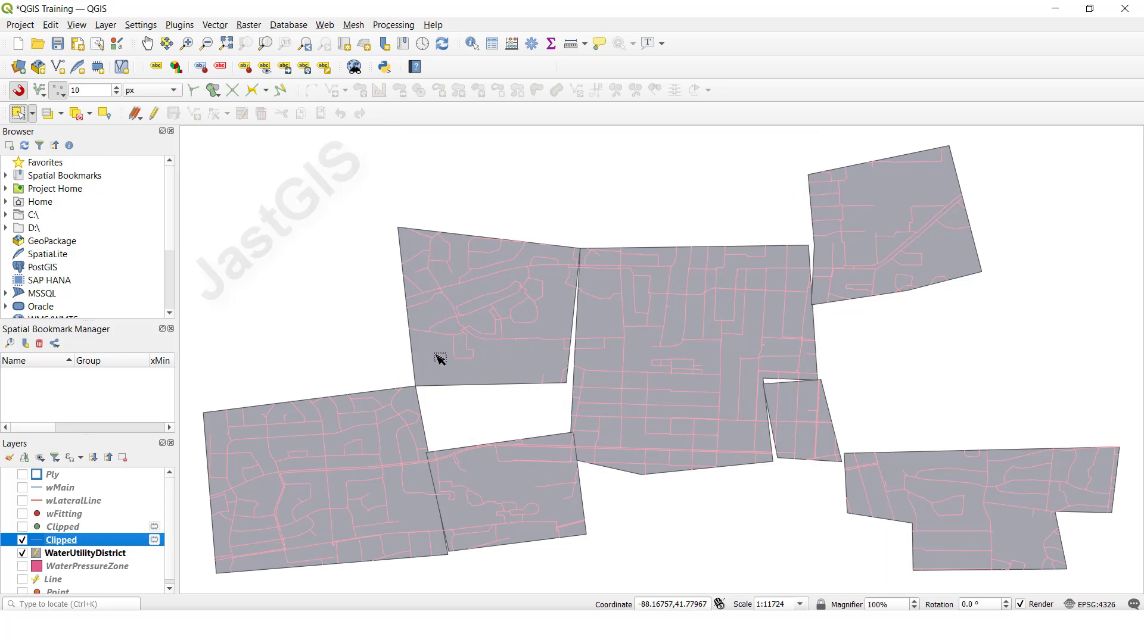
{"action": "left_click", "coordinate": [22, 488]}
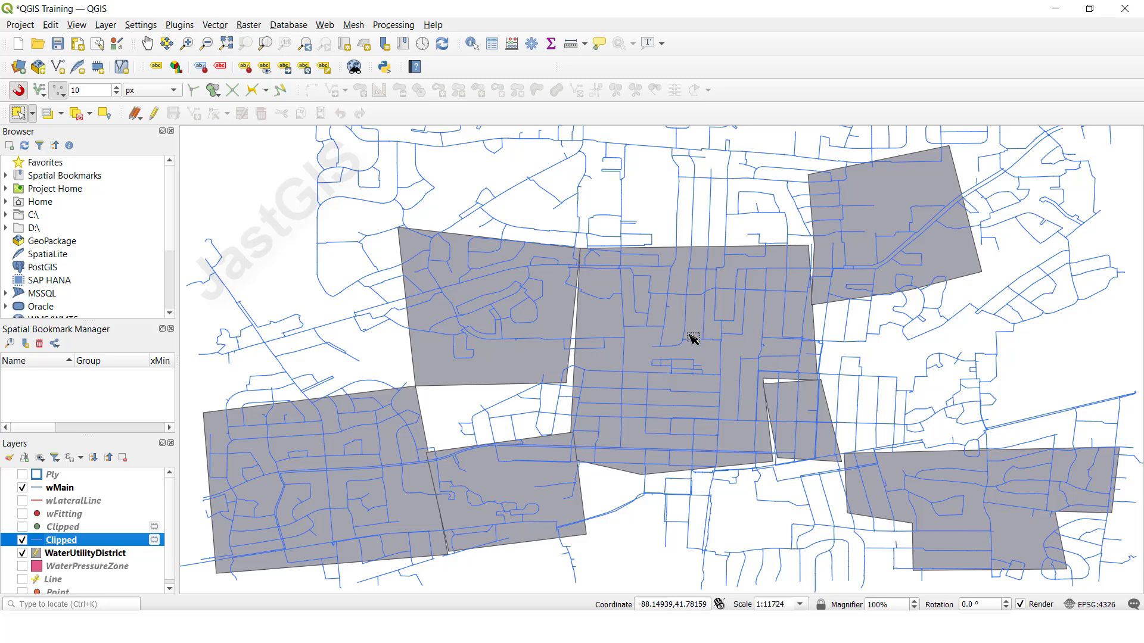
{"action": "left_click", "coordinate": [22, 488]}
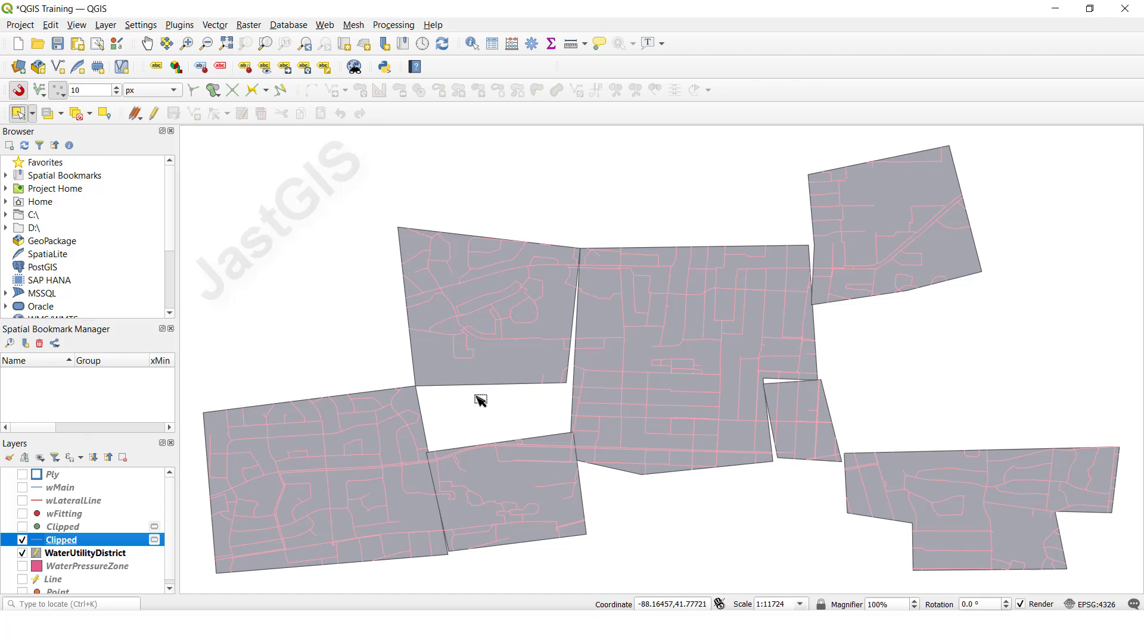
Step: Clear the selection and select the northwest polygon on the WaterUtilityDistrict layer
{"action": "left_click", "coordinate": [494, 408]}
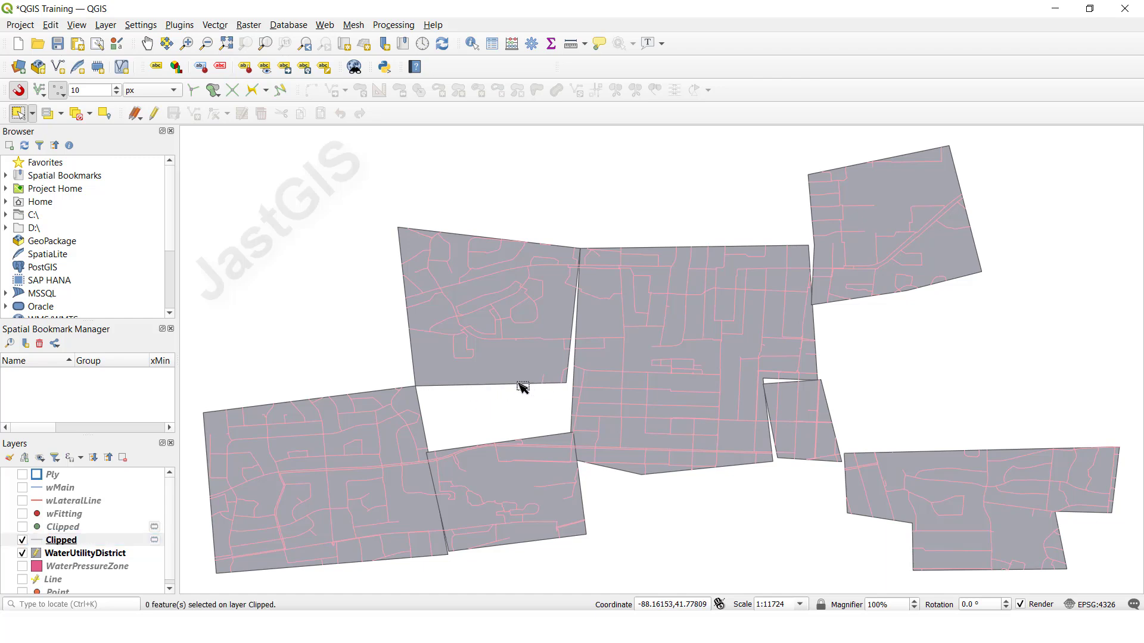
{"action": "left_click", "coordinate": [95, 554]}
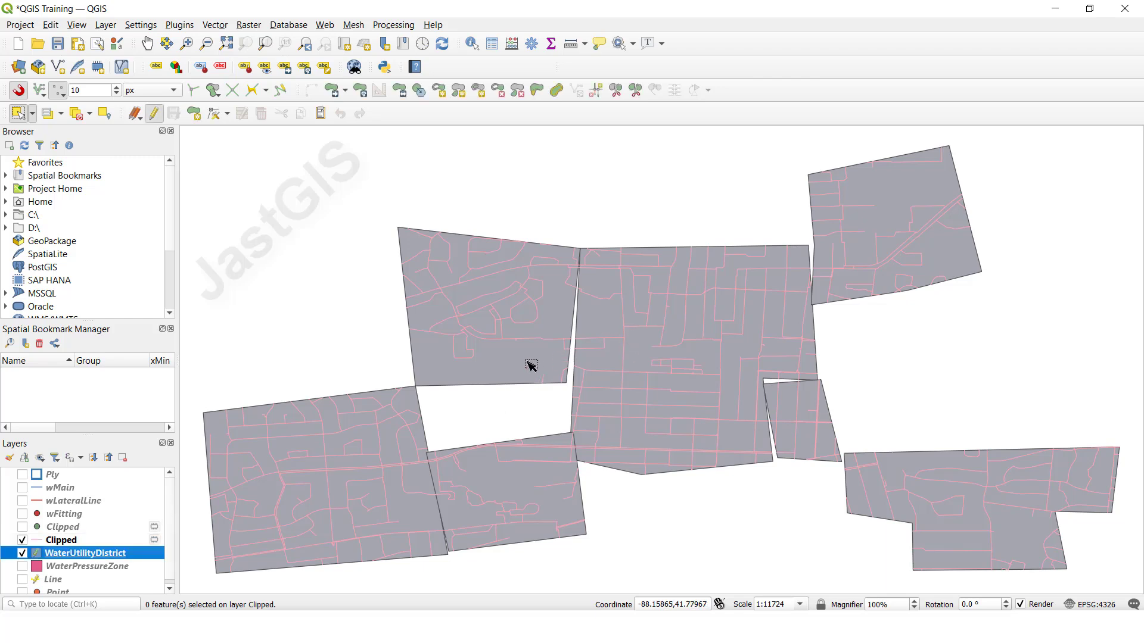
{"action": "left_click", "coordinate": [493, 380]}
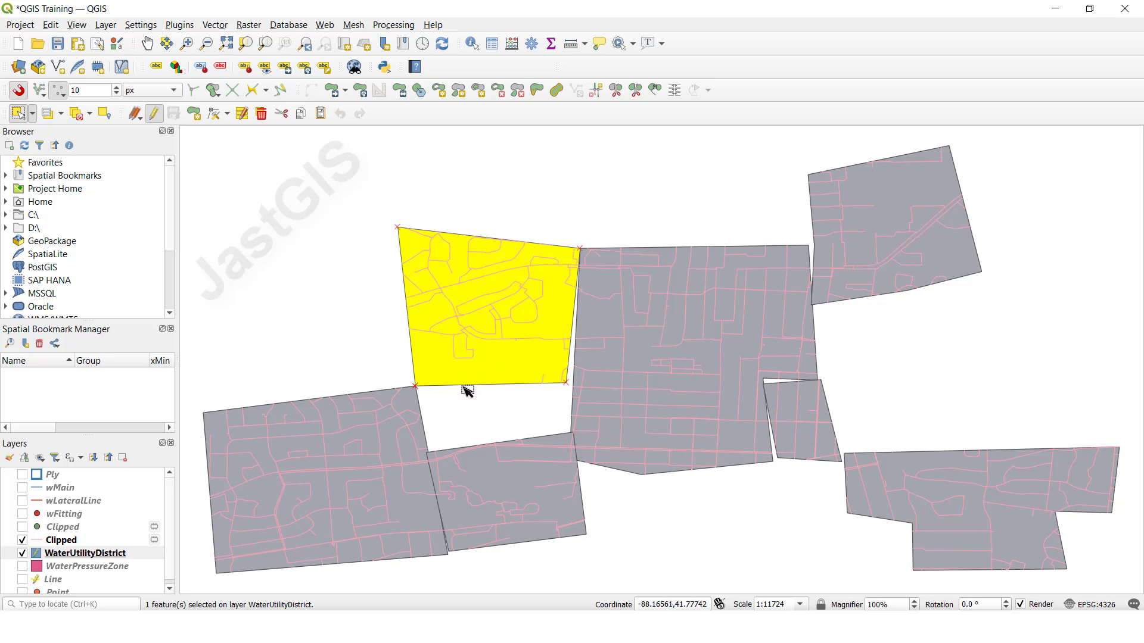
Step: Set up Clip with wLateralLine as the input layer and move the dialog off the yellow district
{"action": "left_click", "coordinate": [216, 26]}
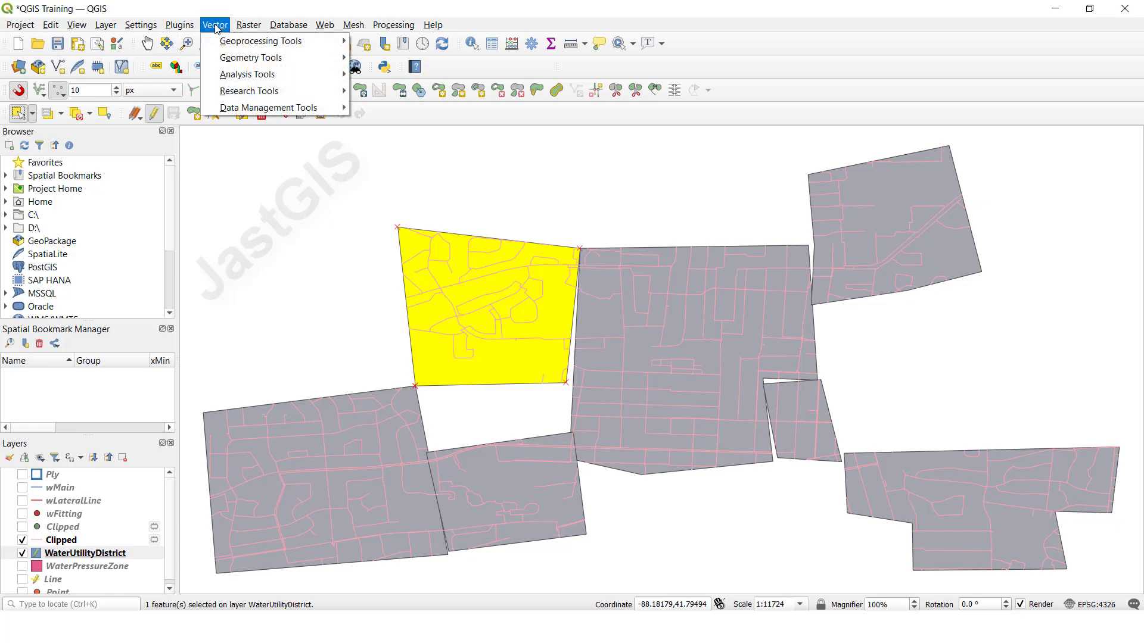
{"action": "left_click", "coordinate": [377, 59]}
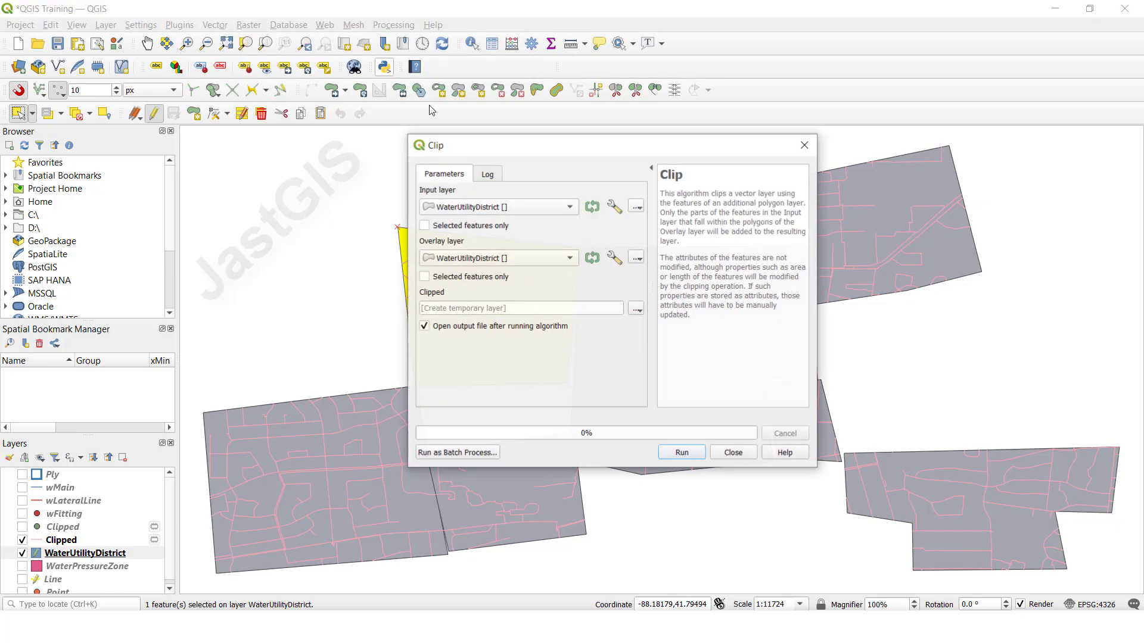
{"action": "left_click", "coordinate": [457, 214]}
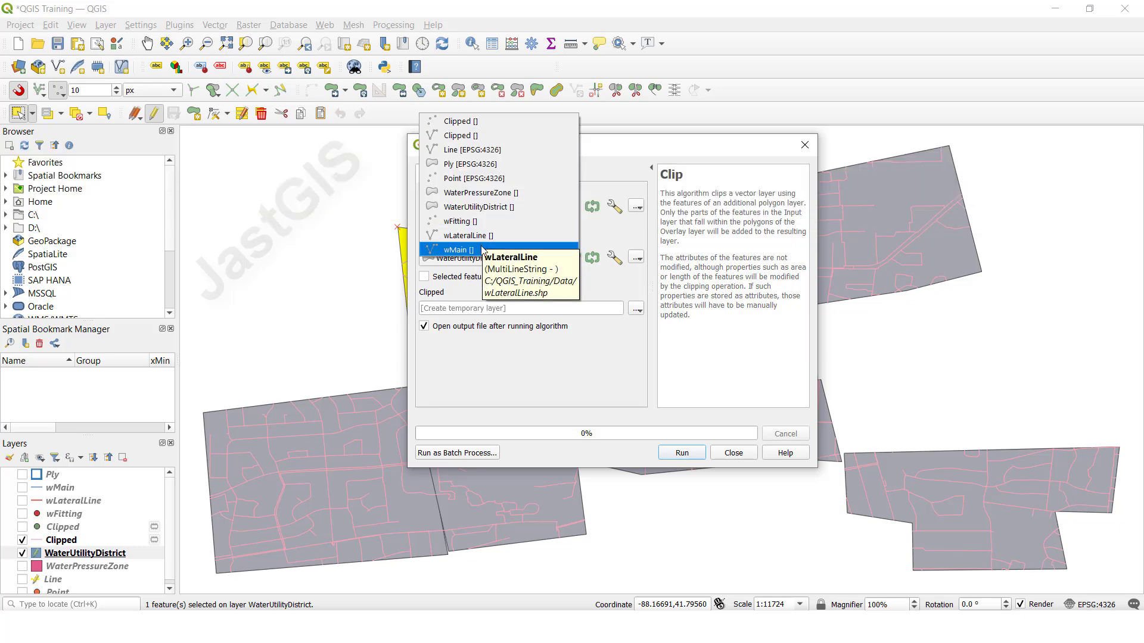
{"action": "left_click", "coordinate": [483, 239]}
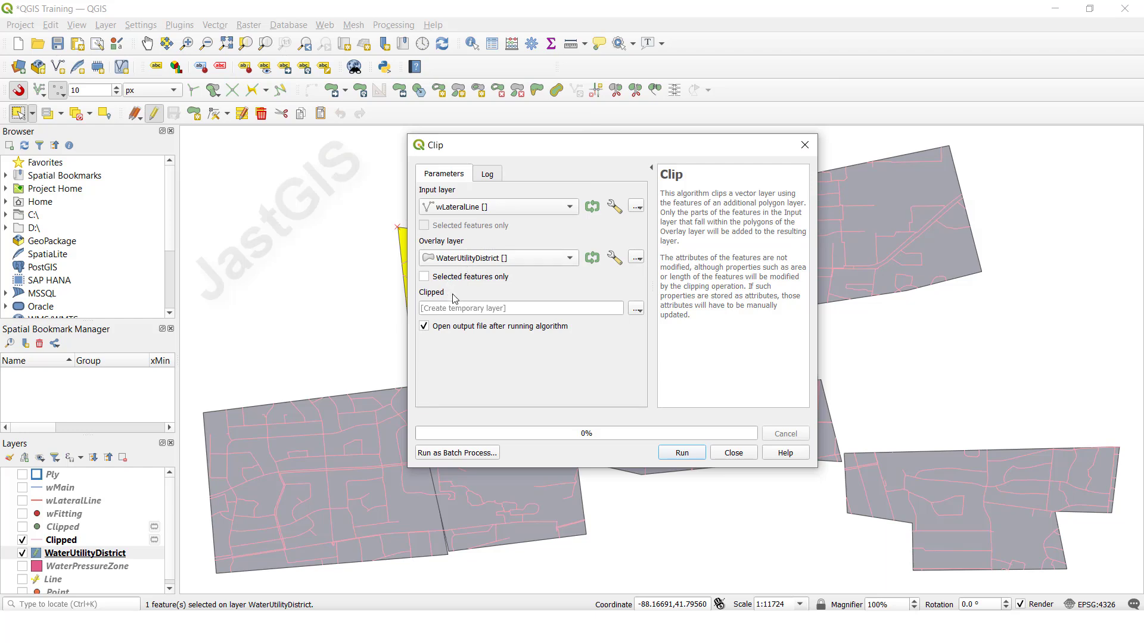
{"action": "left_click_drag", "start_coordinate": [508, 146], "coordinate": [624, 147]}
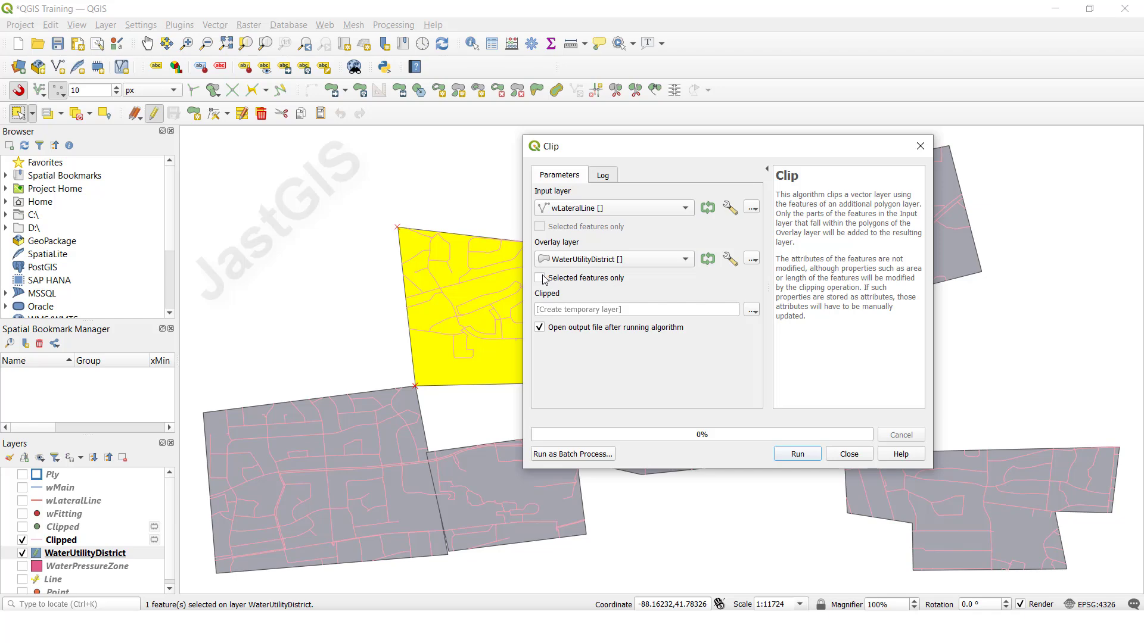
Step: Run the wLateralLine clip, compare against wLateralLine, then show the clipped fittings Clipped layer
{"action": "left_click", "coordinate": [797, 454]}
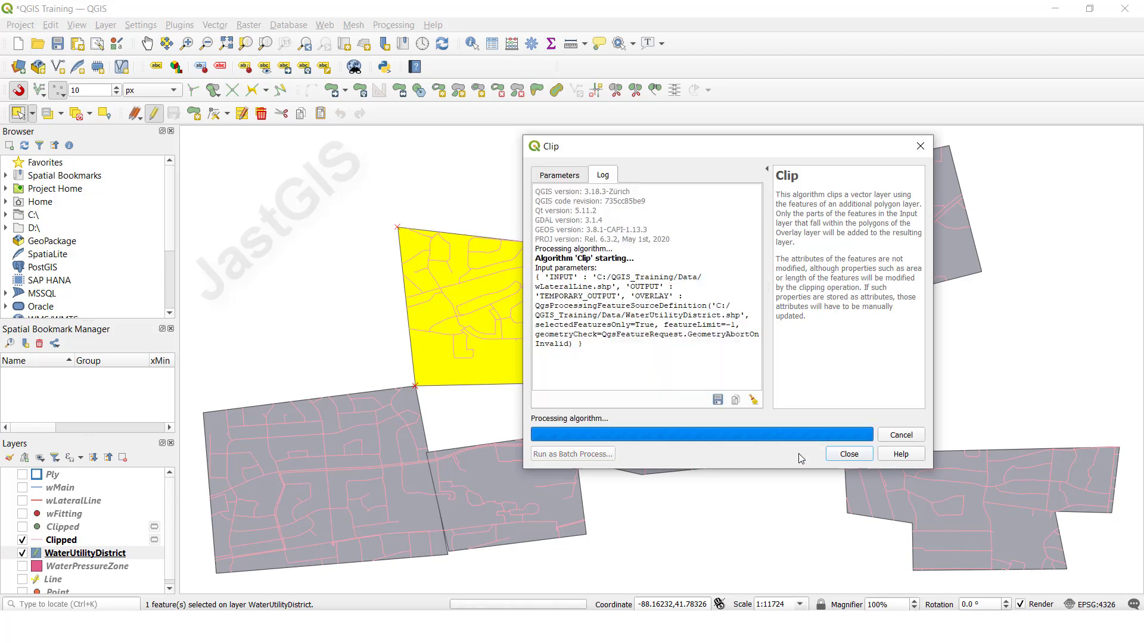
{"action": "left_click", "coordinate": [920, 147]}
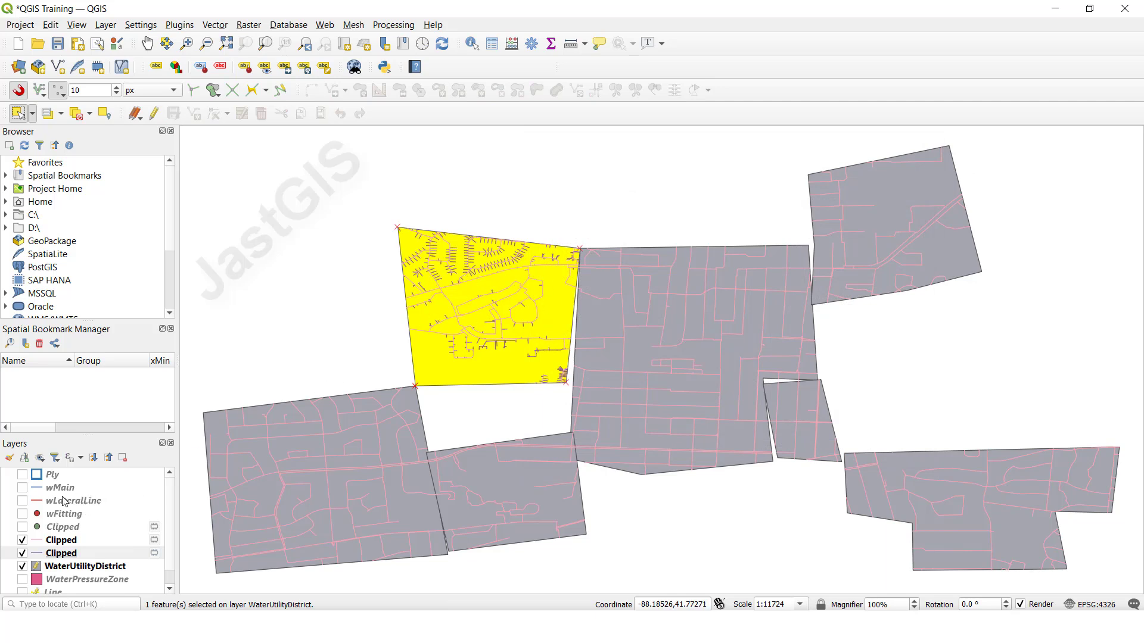
{"action": "left_click", "coordinate": [22, 501]}
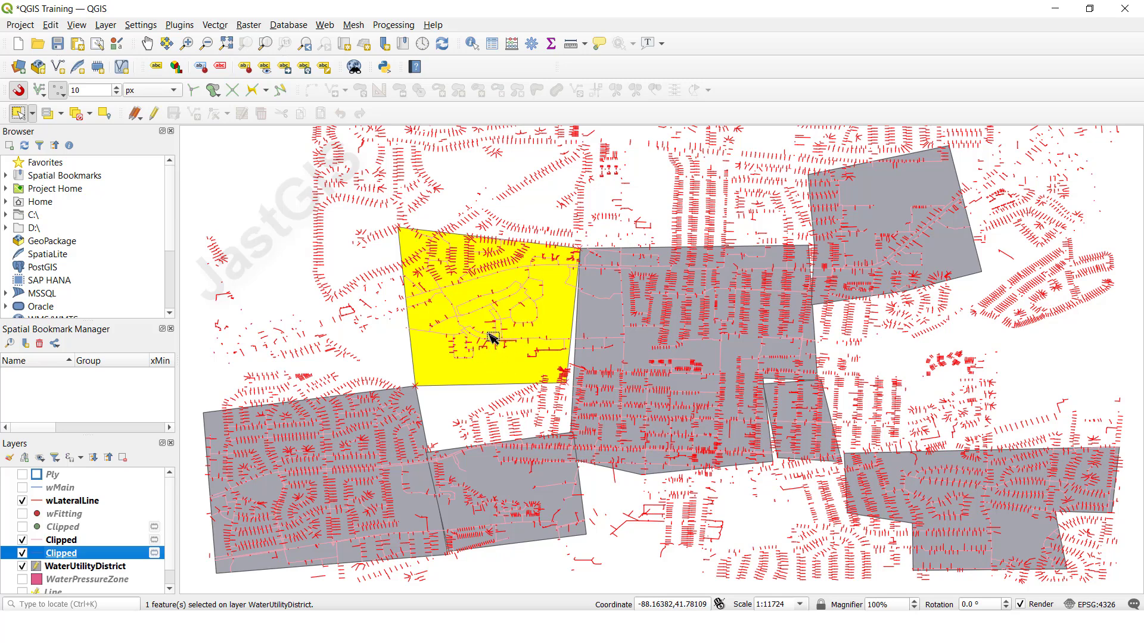
{"action": "left_click", "coordinate": [24, 502]}
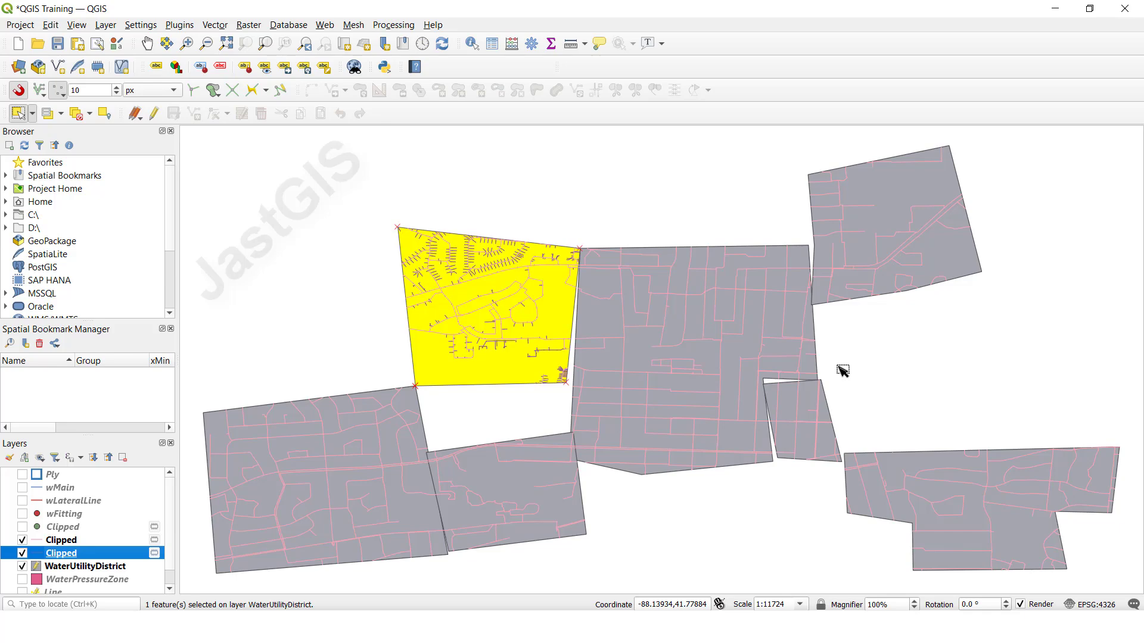
{"action": "left_click", "coordinate": [22, 526]}
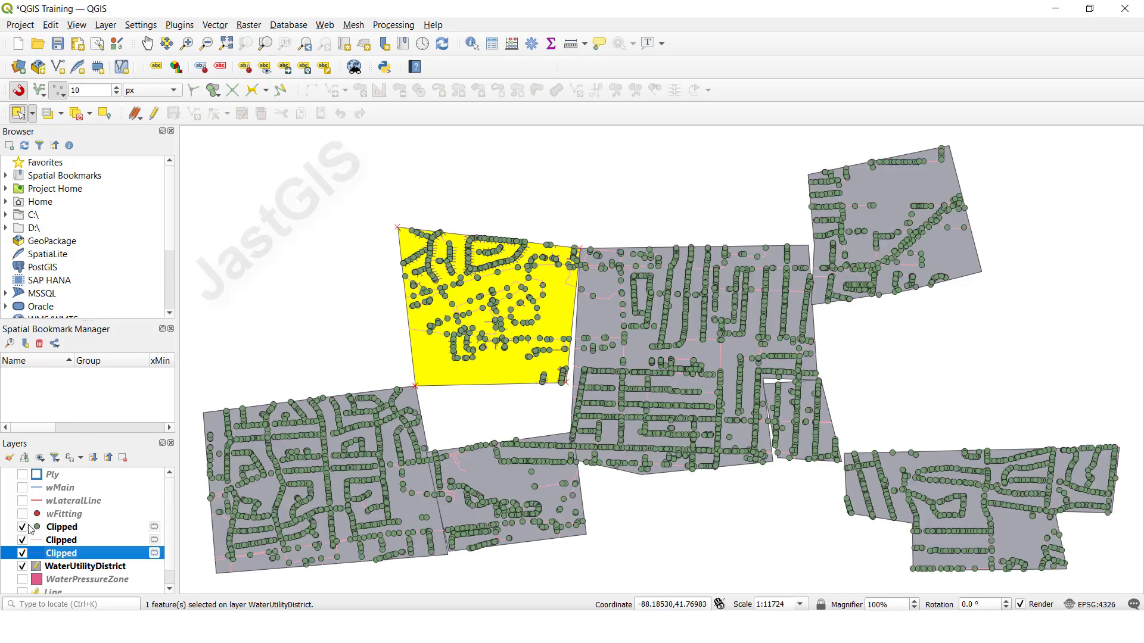